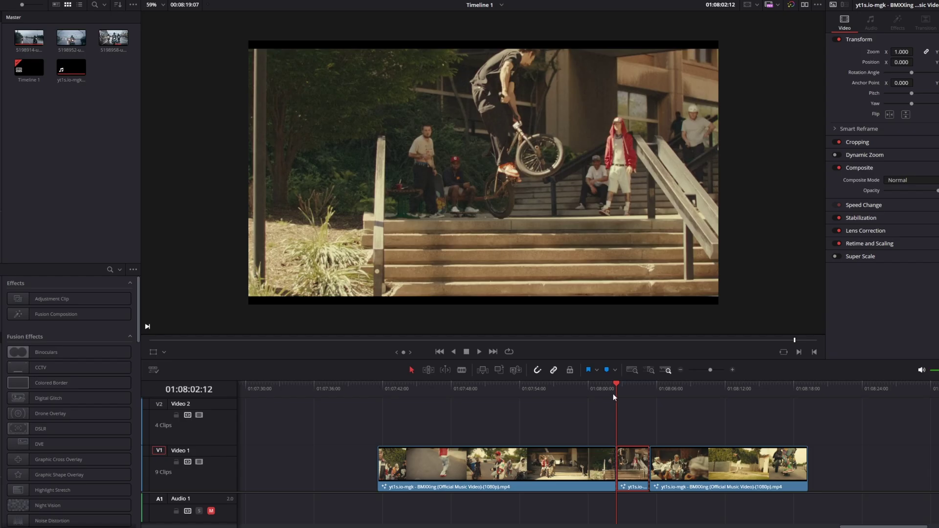
Open the short BMX clip at 01:08:02:12 on the Fusion page and add a Camera Tracker node after MediaIn1.
{"action": "mouse_move", "coordinate": [522, 398]}
{"action": "left_mouse_down"}
{"action": "mouse_move", "coordinate": [688, 407]}
{"action": "mouse_move", "coordinate": [626, 405]}
{"action": "mouse_move", "coordinate": [623, 445]}
{"action": "left_mouse_up"}
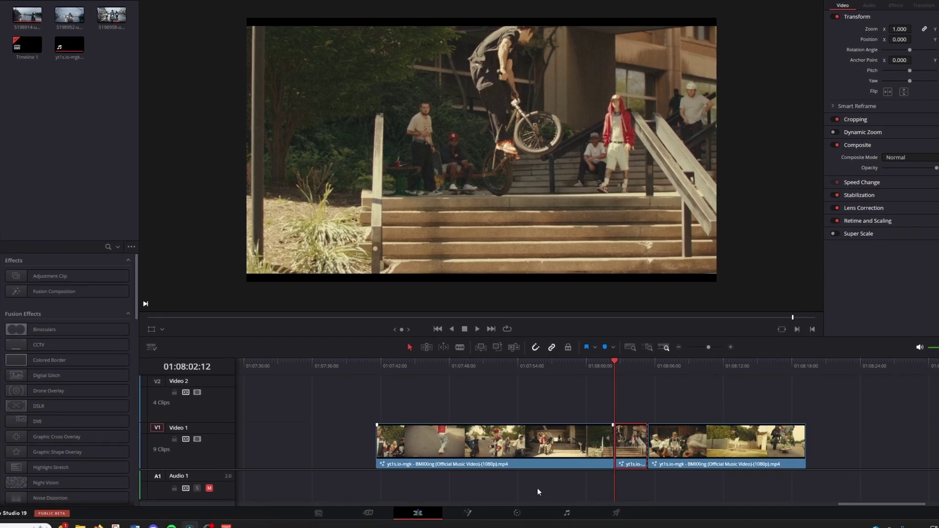
{"action": "left_click", "coordinate": [468, 513]}
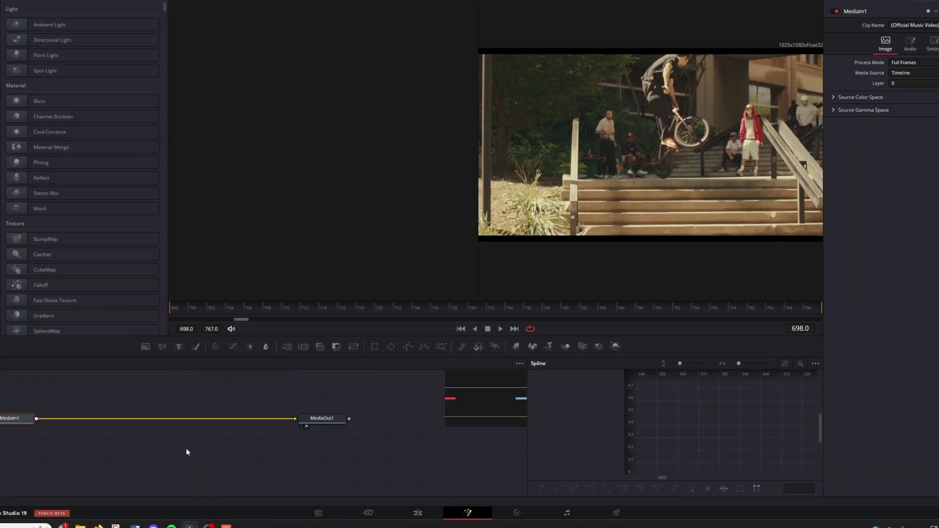
{"action": "key", "text": "shift+space"}
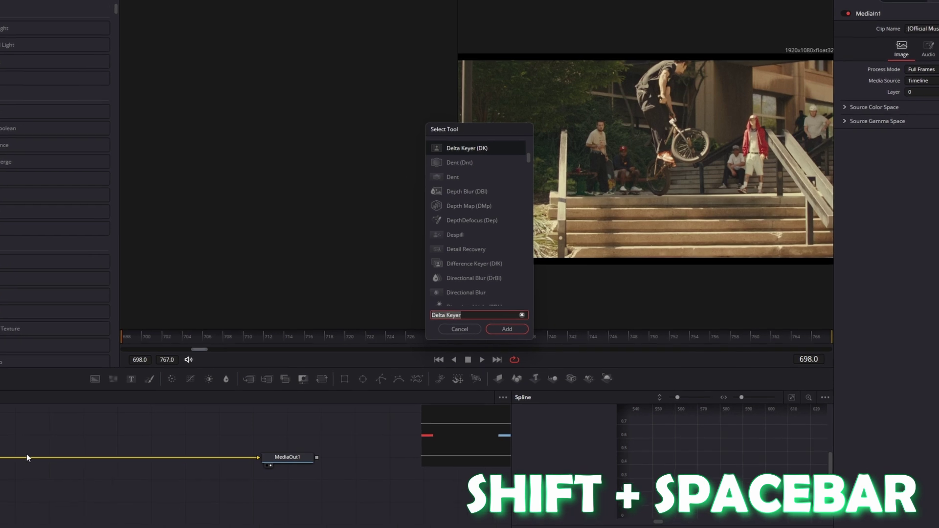
{"action": "type", "text": "camera"}
{"action": "type", "text": "camera"}
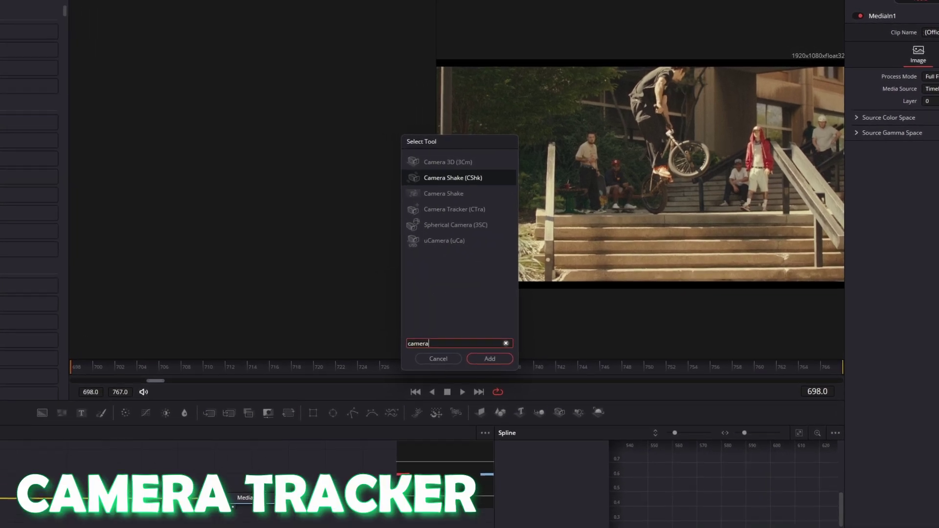
{"action": "type", "text": " tracker"}
{"action": "left_click", "coordinate": [480, 360]}
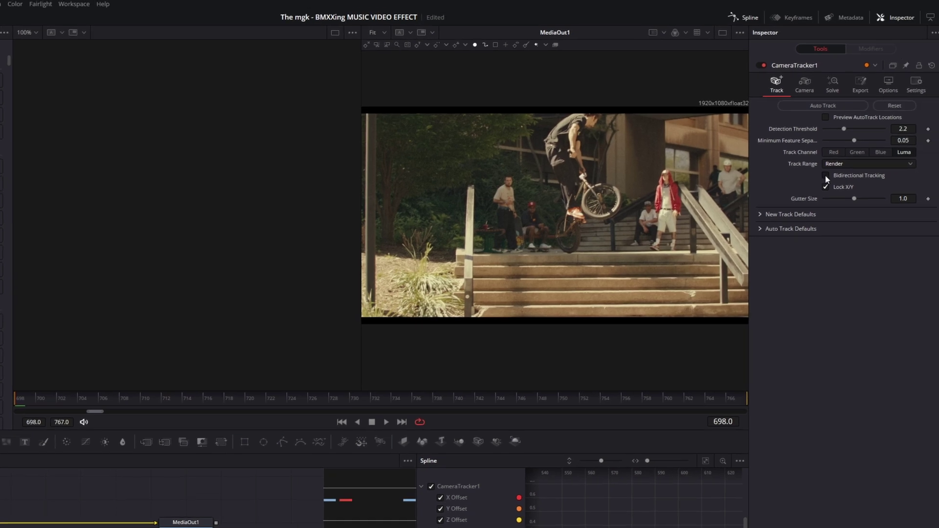
Auto-track the footage with Bidirectional Tracking enabled and solve the camera.
{"action": "left_click", "coordinate": [826, 175]}
{"action": "left_click", "coordinate": [824, 106]}
{"action": "left_click", "coordinate": [829, 90]}
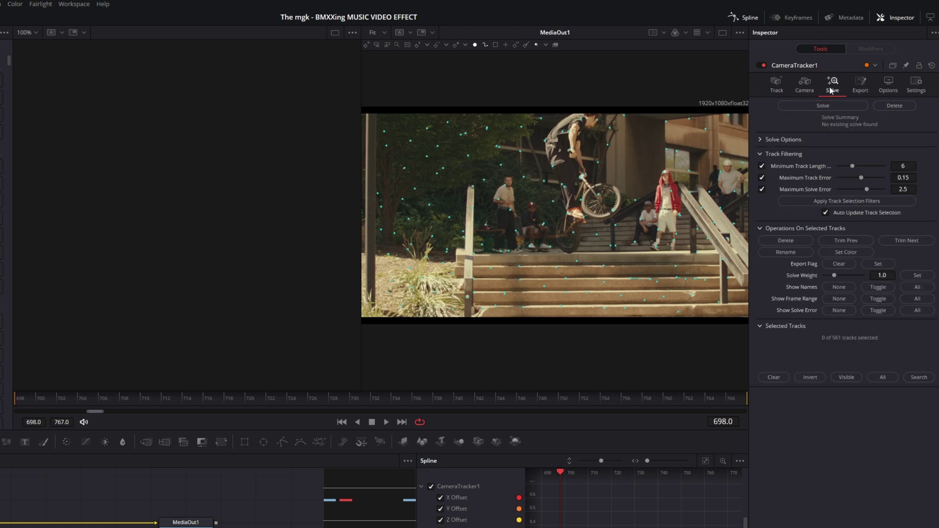
{"action": "left_click", "coordinate": [817, 104]}
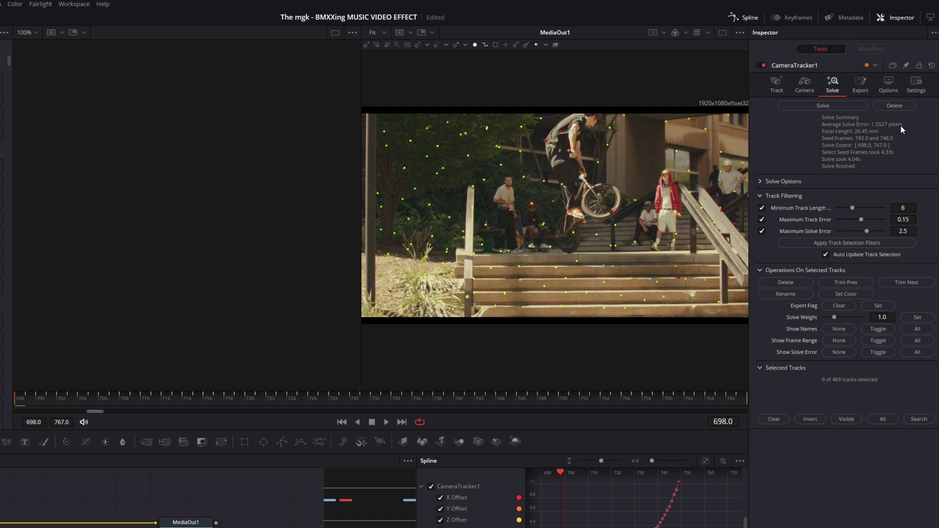
Delete the tracks picked by the track selection filters and solve the camera again.
{"action": "left_click", "coordinate": [814, 245]}
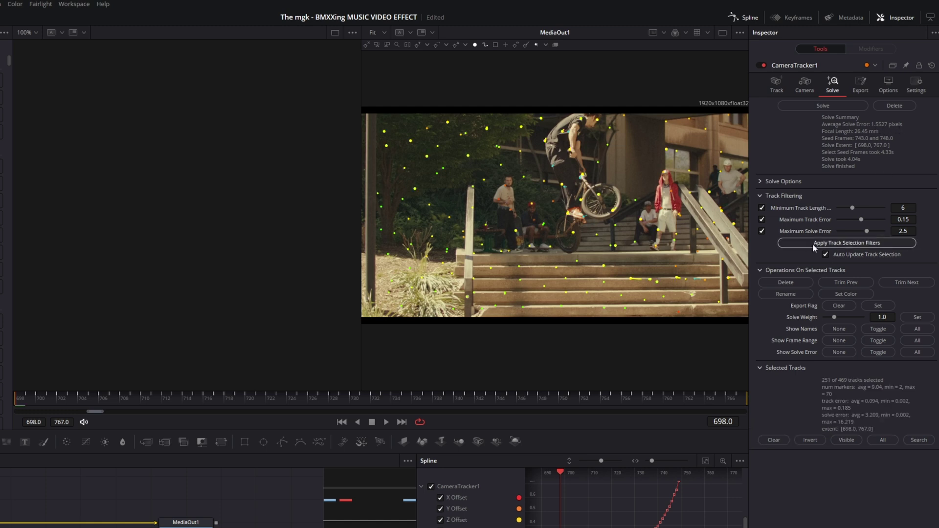
{"action": "left_click", "coordinate": [785, 284]}
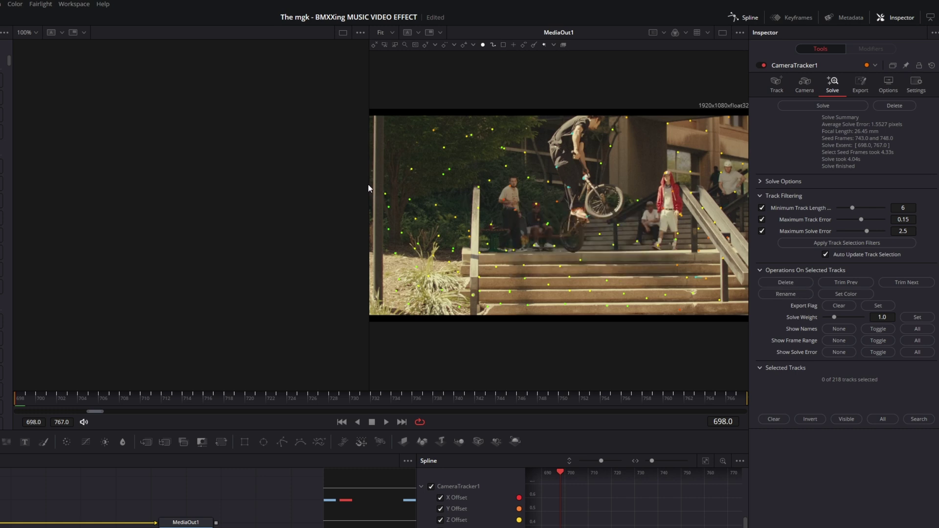
{"action": "left_click_drag", "start_coordinate": [370, 188], "coordinate": [98, 193]}
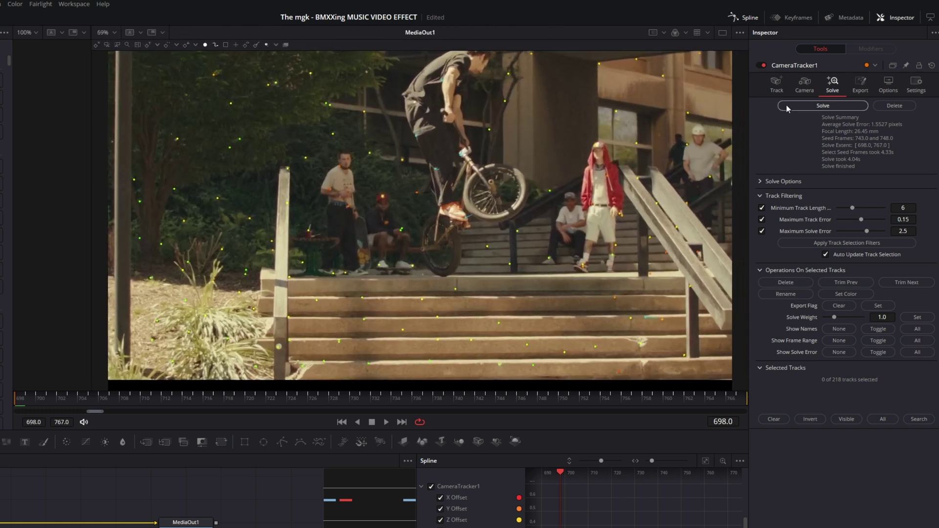
{"action": "left_click", "coordinate": [789, 107]}
With the 3D scene transform unaligned, set the origin from the track point on the table behind the left handrail post.
{"action": "left_click", "coordinate": [861, 88]}
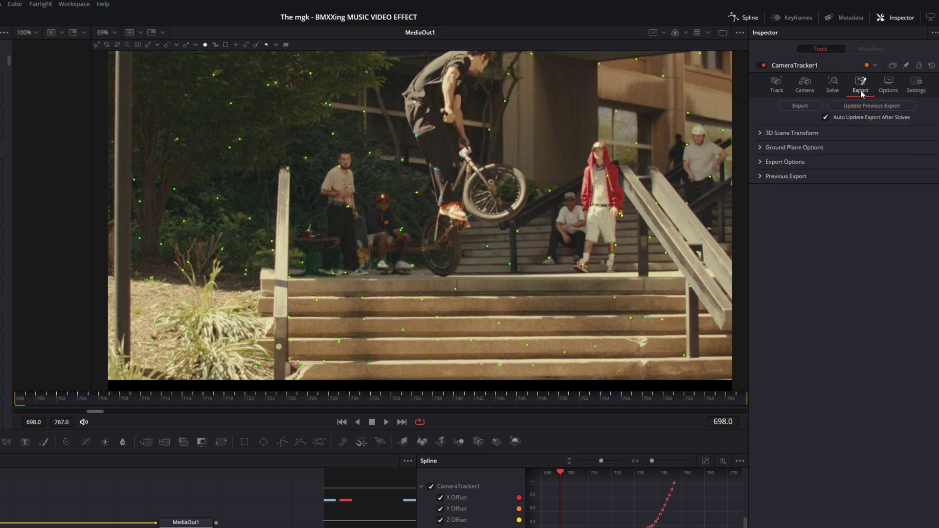
{"action": "left_click", "coordinate": [761, 134]}
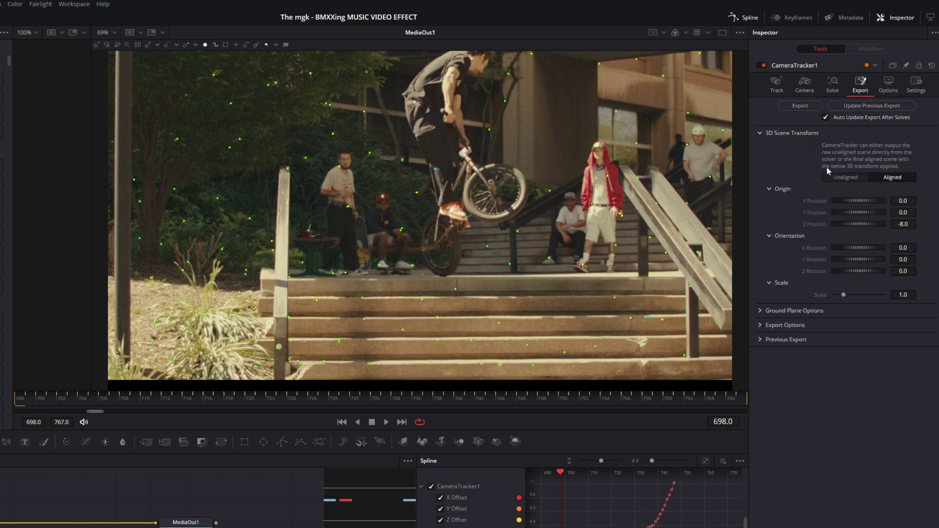
{"action": "left_click", "coordinate": [842, 178]}
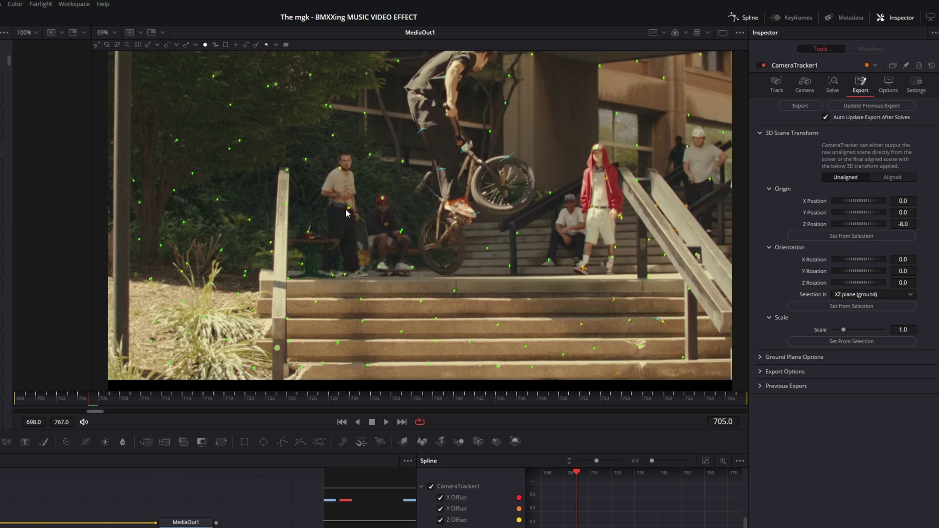
{"action": "left_click", "coordinate": [308, 234]}
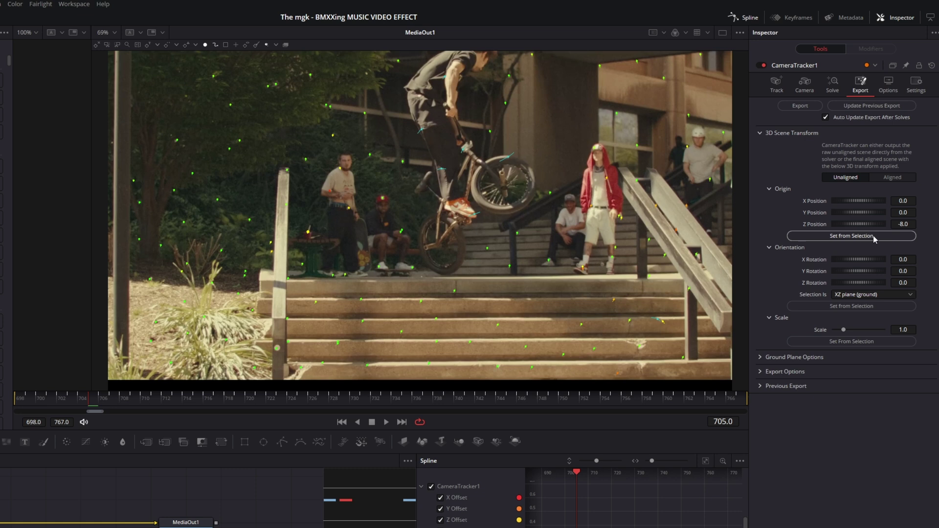
{"action": "left_click", "coordinate": [838, 239]}
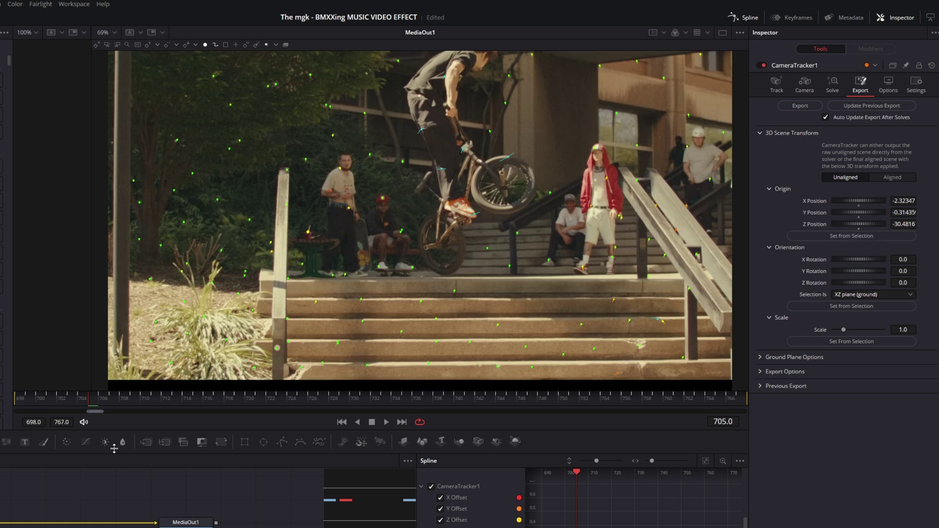
Select track points across the image at several frames and set the scene orientation from them as the XZ ground plane.
{"action": "left_click_drag", "start_coordinate": [87, 399], "coordinate": [1, 384]}
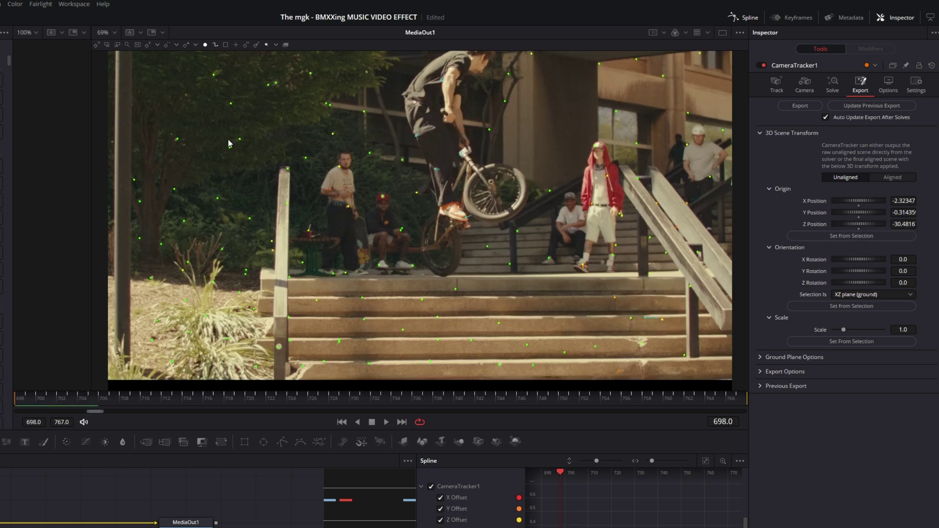
{"action": "left_click_drag", "start_coordinate": [130, 63], "coordinate": [374, 349]}
{"action": "left_click_drag", "start_coordinate": [224, 400], "coordinate": [254, 400]}
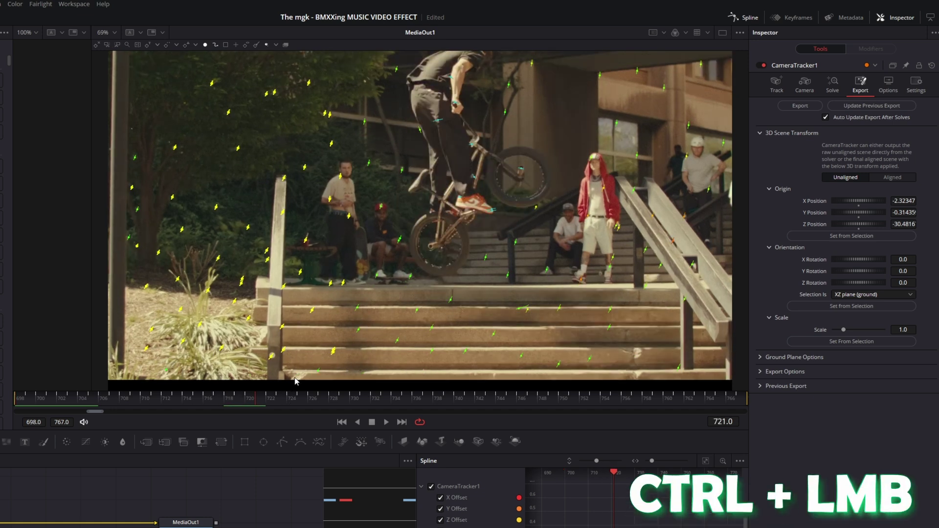
{"action": "left_click_drag", "start_coordinate": [363, 369], "coordinate": [653, 289]}
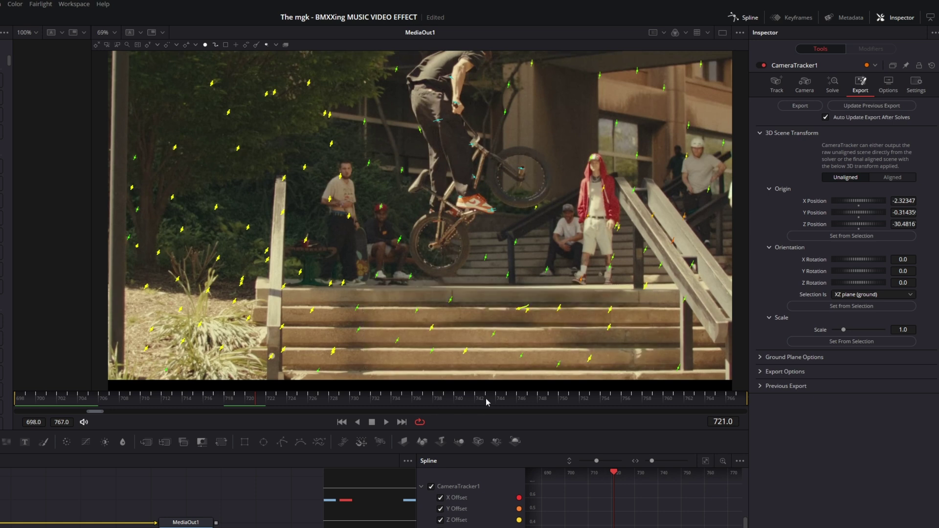
{"action": "mouse_move", "coordinate": [487, 400]}
{"action": "left_mouse_down"}
{"action": "mouse_move", "coordinate": [513, 400]}
{"action": "mouse_move", "coordinate": [483, 402]}
{"action": "left_mouse_up"}
{"action": "left_click_drag", "start_coordinate": [568, 270], "coordinate": [739, 62]}
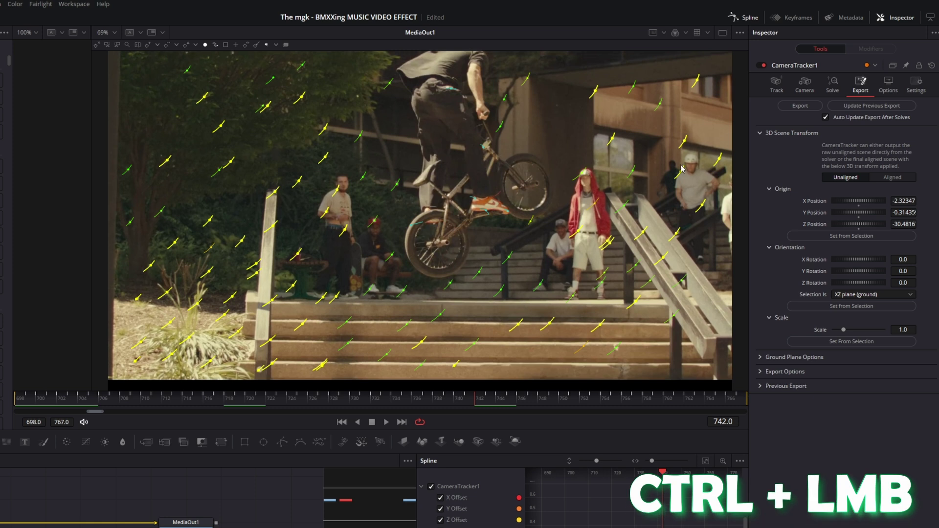
{"action": "left_click_drag", "start_coordinate": [612, 397], "coordinate": [716, 398]}
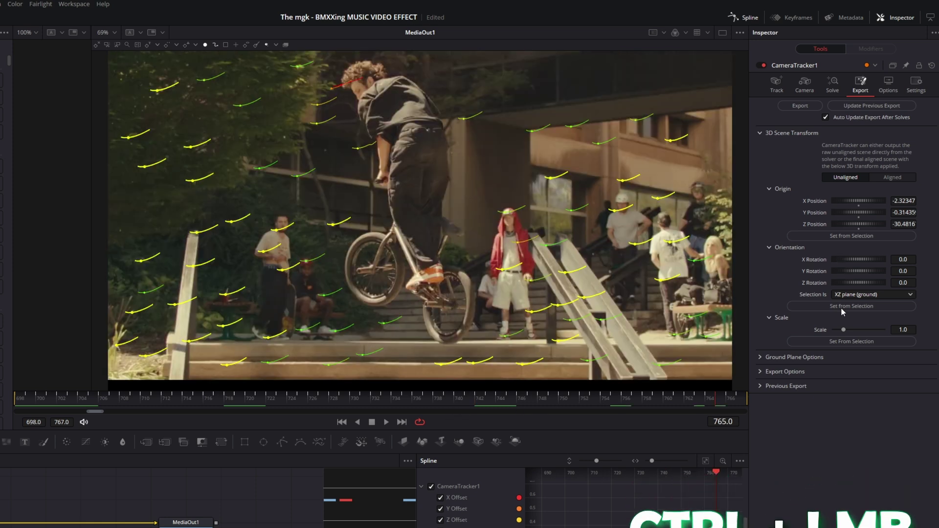
{"action": "left_click", "coordinate": [868, 308]}
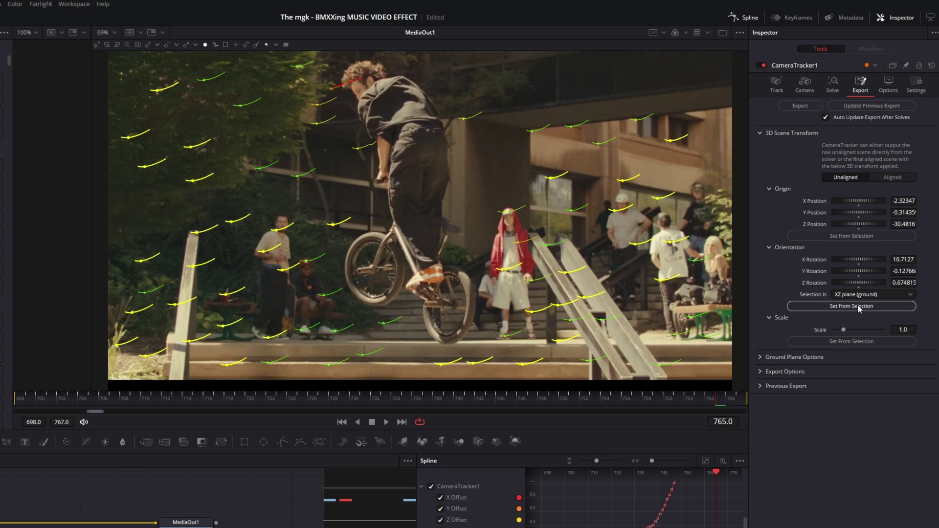
Set the 3D scene transform to Aligned and export the tracked scene, saving the project.
{"action": "left_click", "coordinate": [895, 178]}
{"action": "key", "text": "ctrl+s"}
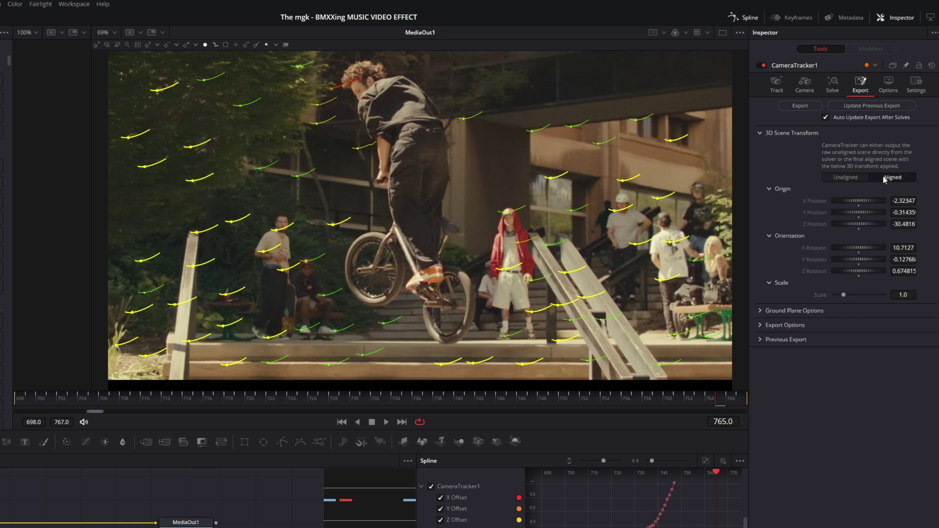
{"action": "left_click", "coordinate": [809, 108]}
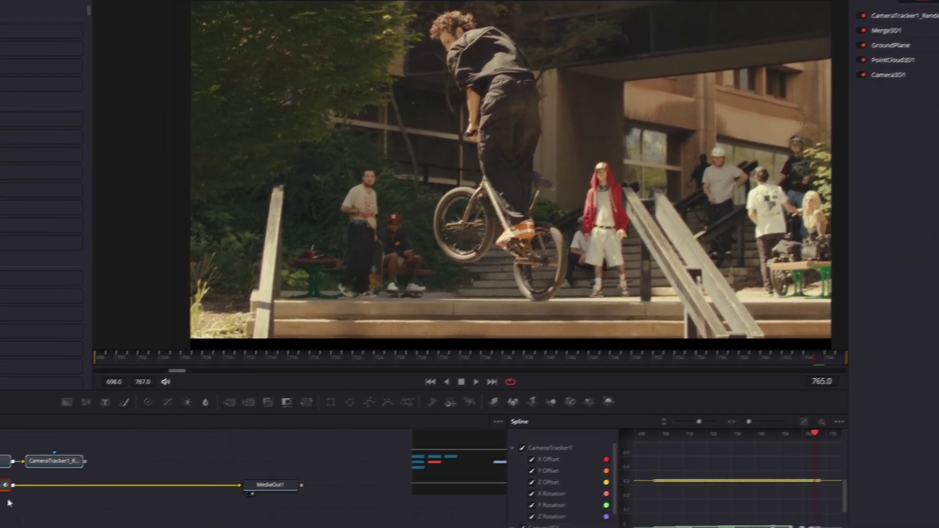
Spread out the exported nodes and feed MediaOut1 from CameraTracker1_Renderer instead of CameraTracker1.
{"action": "scroll", "coordinate": [75, 457], "scroll_direction": "down", "scroll_amount": 3}
{"action": "scroll", "coordinate": [166, 408], "scroll_direction": "up", "scroll_amount": 3}
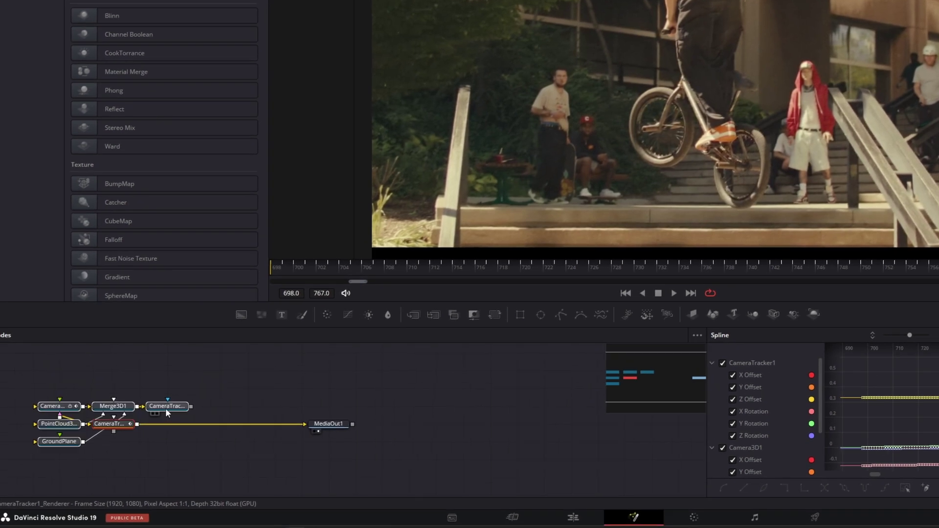
{"action": "left_click_drag", "start_coordinate": [165, 408], "coordinate": [345, 352]}
{"action": "scroll", "coordinate": [232, 414], "scroll_direction": "down", "scroll_amount": 2}
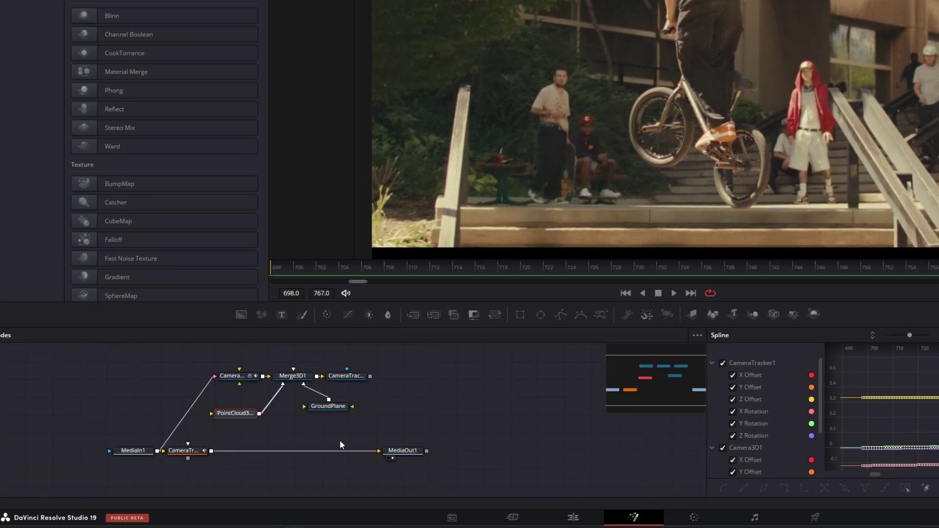
{"action": "scroll", "coordinate": [340, 440], "scroll_direction": "up", "scroll_amount": 2}
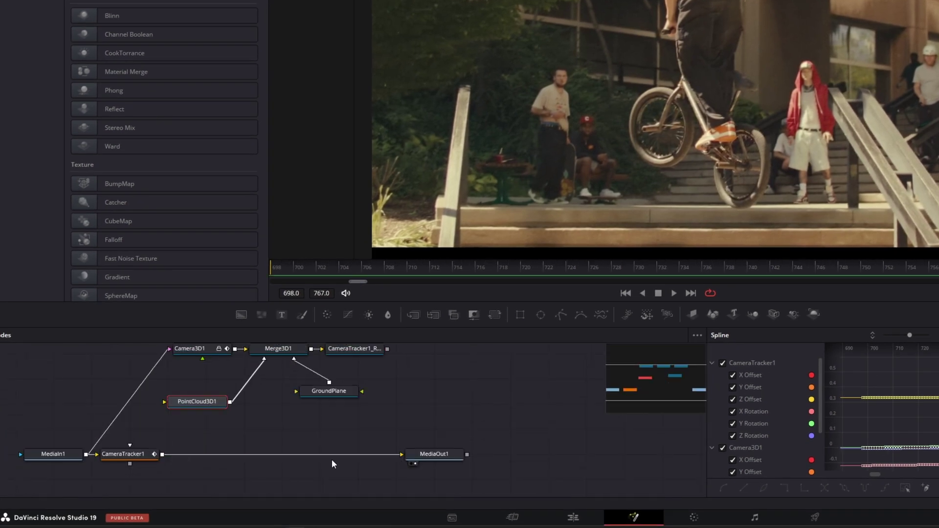
{"action": "left_click_drag", "start_coordinate": [400, 455], "coordinate": [399, 477]}
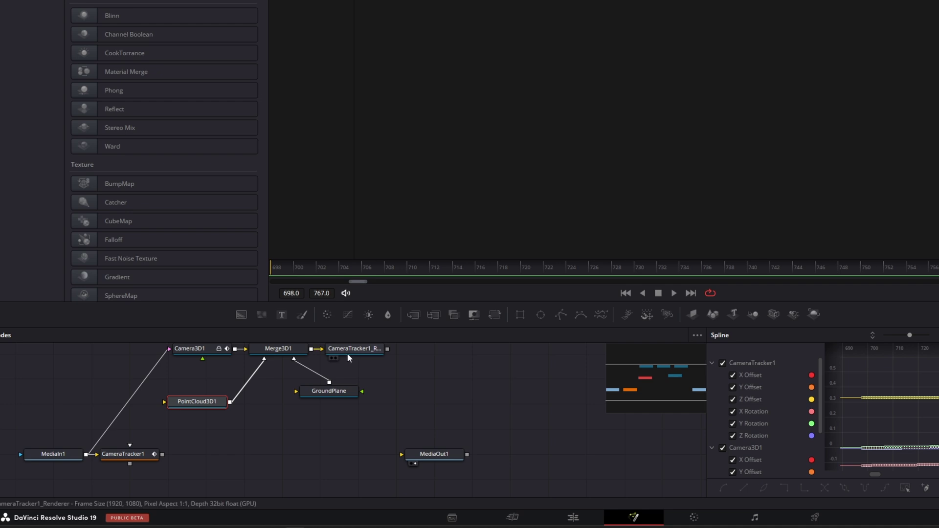
{"action": "left_click_drag", "start_coordinate": [387, 348], "coordinate": [413, 459]}
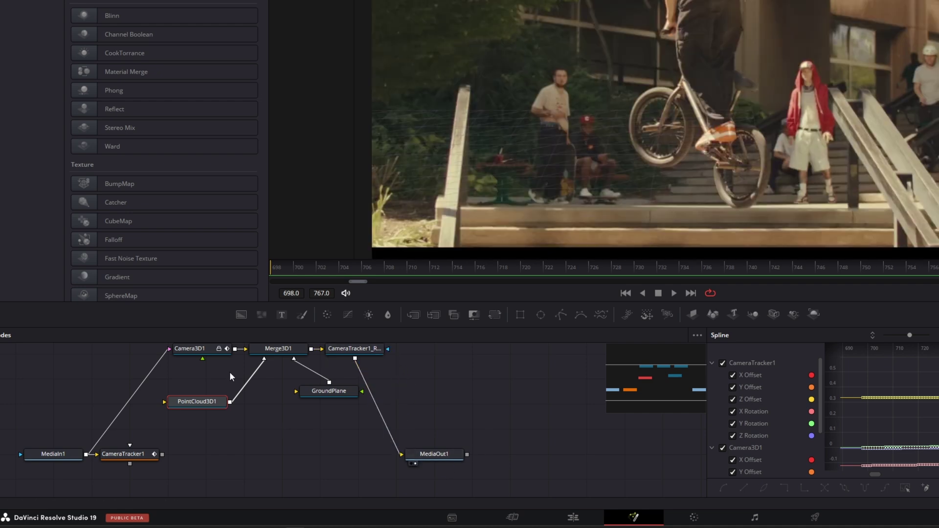
Show Merge3D1 in the left viewer and widen that viewer to display the full point cloud scene.
{"action": "scroll", "coordinate": [253, 362], "scroll_direction": "up", "scroll_amount": 3}
{"action": "scroll", "coordinate": [270, 365], "scroll_direction": "up", "scroll_amount": 2}
{"action": "left_click", "coordinate": [274, 398]}
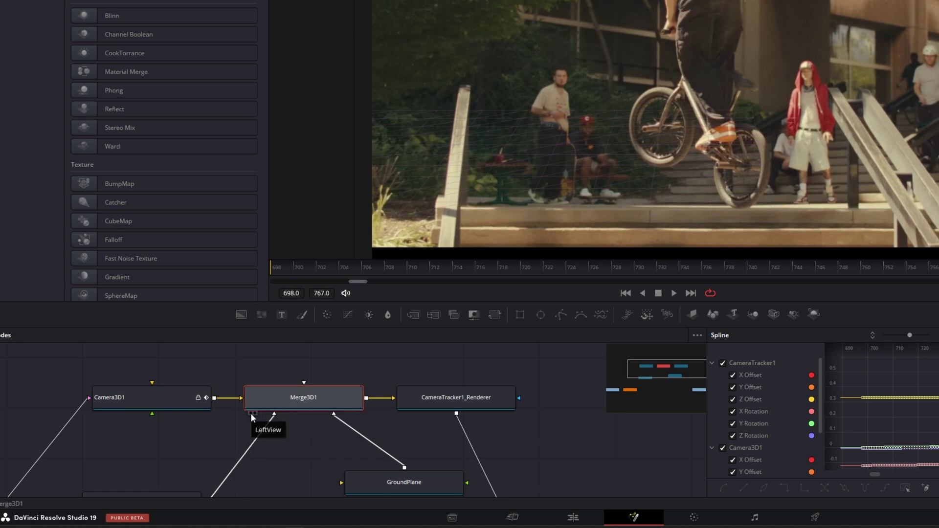
{"action": "left_click", "coordinate": [252, 413]}
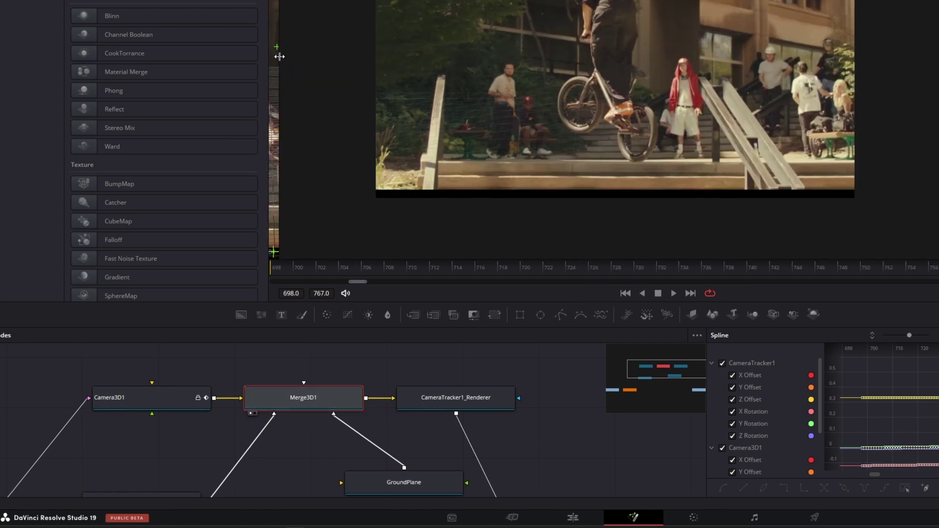
{"action": "left_click_drag", "start_coordinate": [277, 54], "coordinate": [938, 41]}
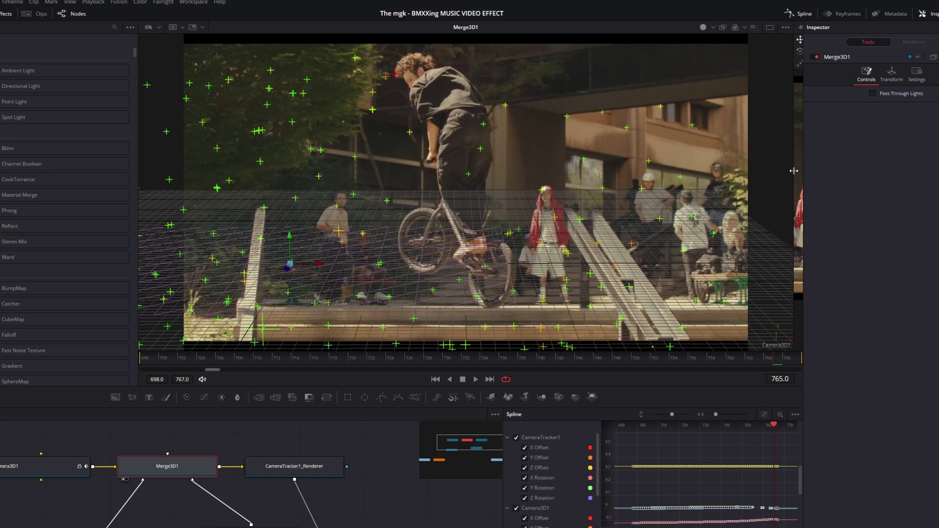
Copy the position of track point auto_97 on the post beside the steps at frame 730.
{"action": "left_click_drag", "start_coordinate": [154, 356], "coordinate": [409, 347]}
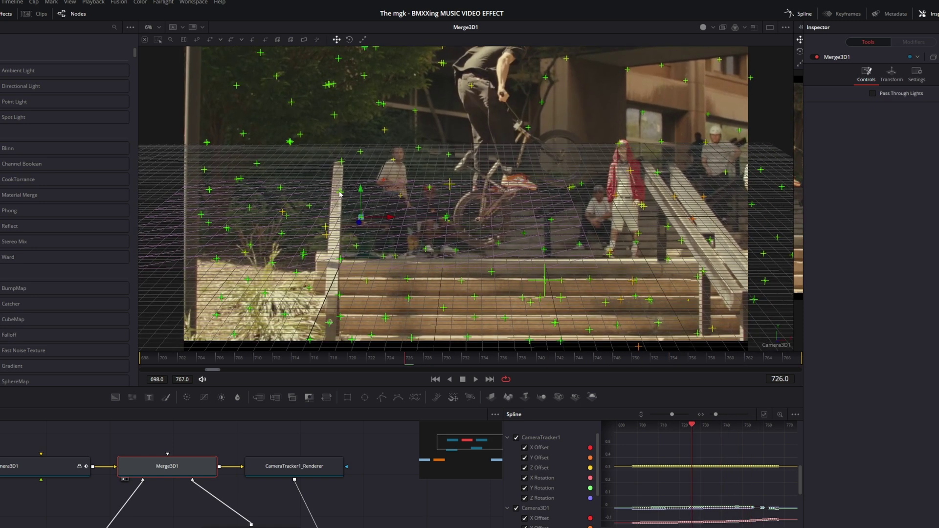
{"action": "key", "text": "Right"}
{"action": "key", "text": "Right"}
{"action": "key", "text": "Right"}
{"action": "key", "text": "Right"}
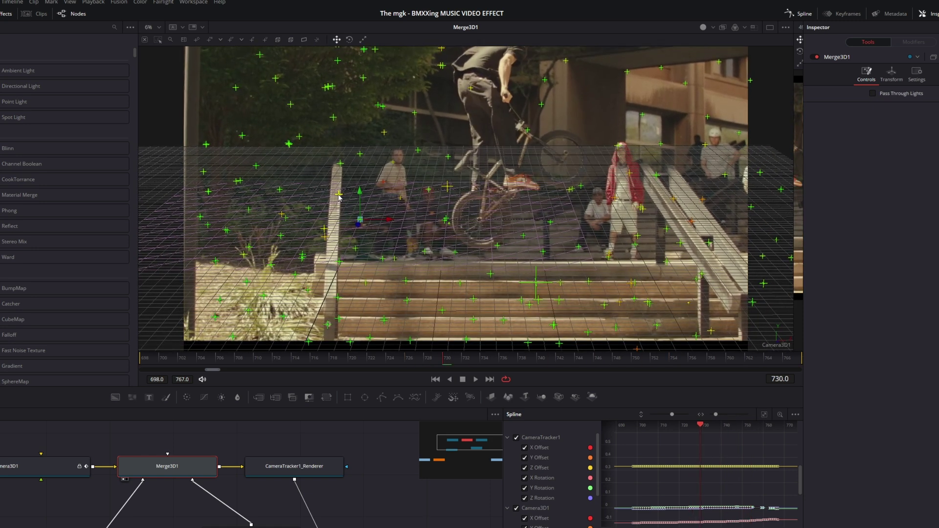
{"action": "right_click", "coordinate": [339, 197]}
{"action": "mouse_move", "coordinate": [356, 321]}
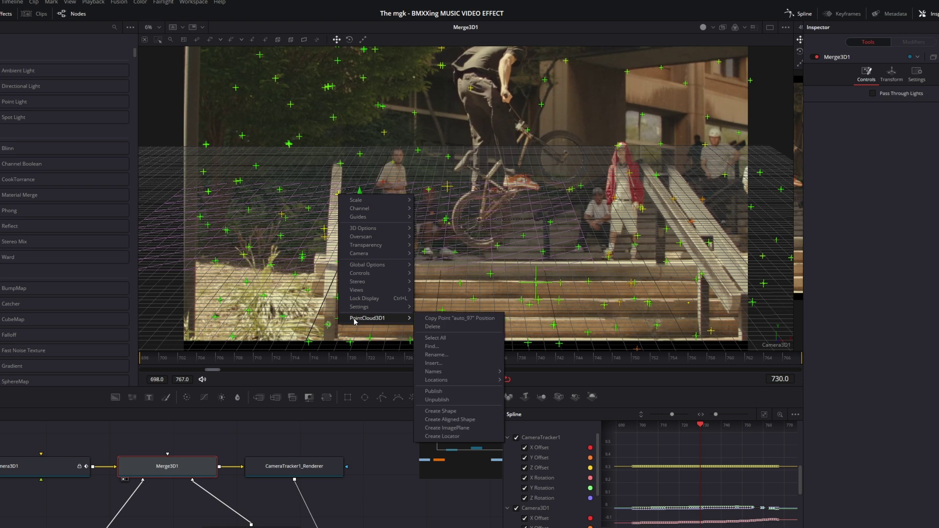
{"action": "left_click", "coordinate": [455, 321]}
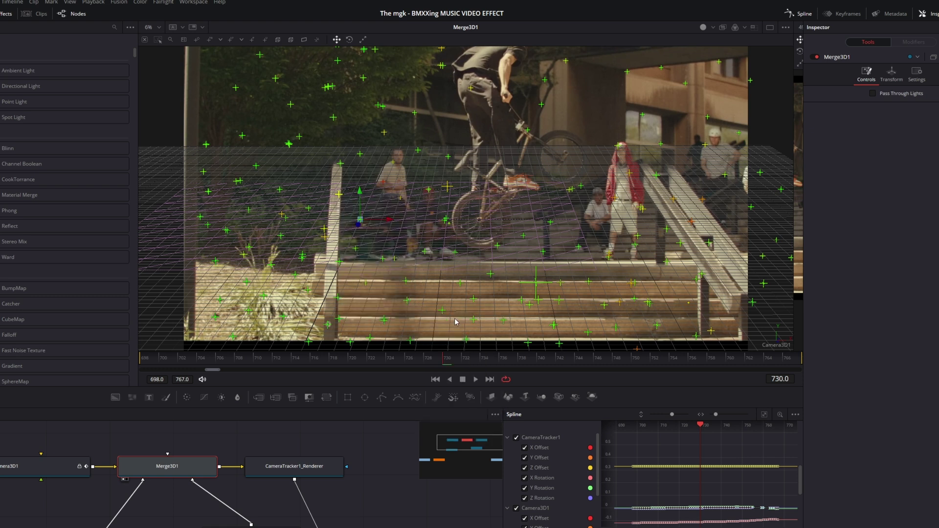
Add a Text3D node above Merge3D1 and connect it into that merge.
{"action": "scroll", "coordinate": [419, 423], "scroll_direction": "down", "scroll_amount": 4}
{"action": "scroll", "coordinate": [338, 460], "scroll_direction": "up", "scroll_amount": 1}
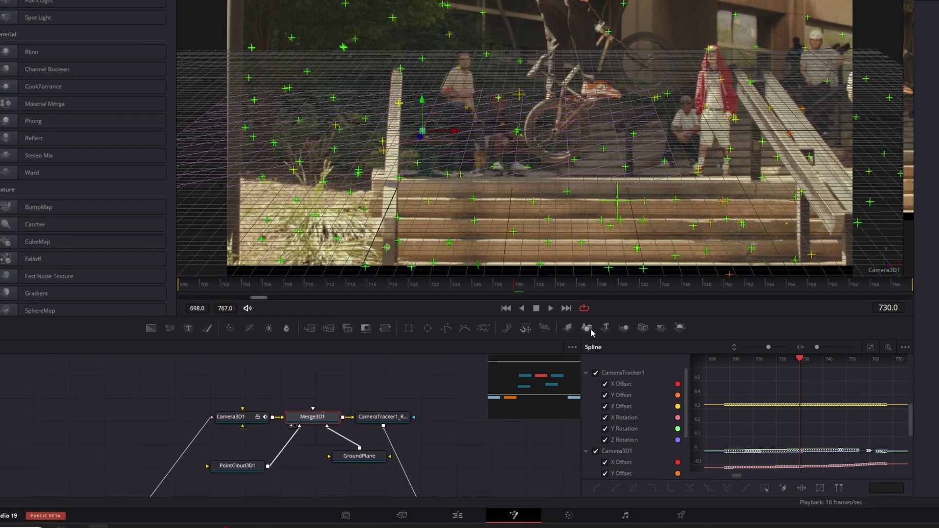
{"action": "left_click_drag", "start_coordinate": [573, 355], "coordinate": [315, 410]}
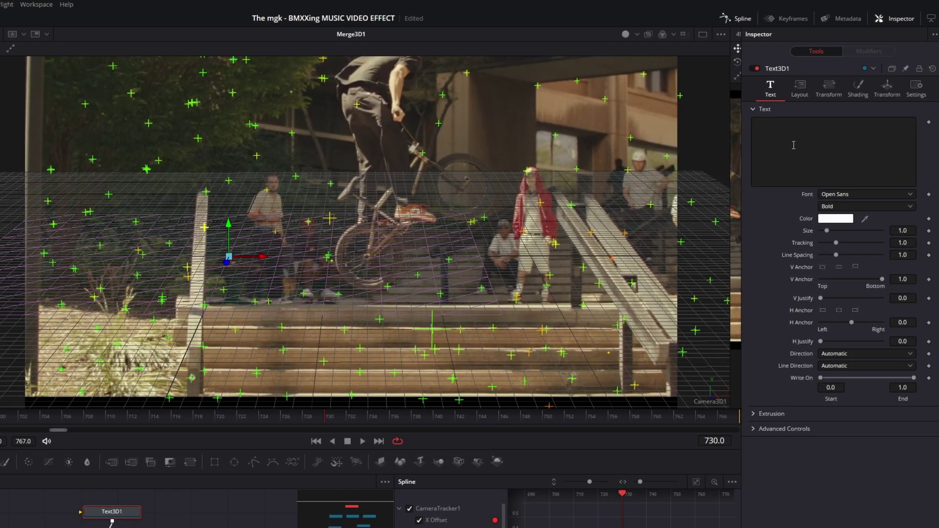
Set the 3D text to "SWAG" in Oswald Bold and enlarge it to size 7.09.
{"action": "left_click", "coordinate": [793, 145]}
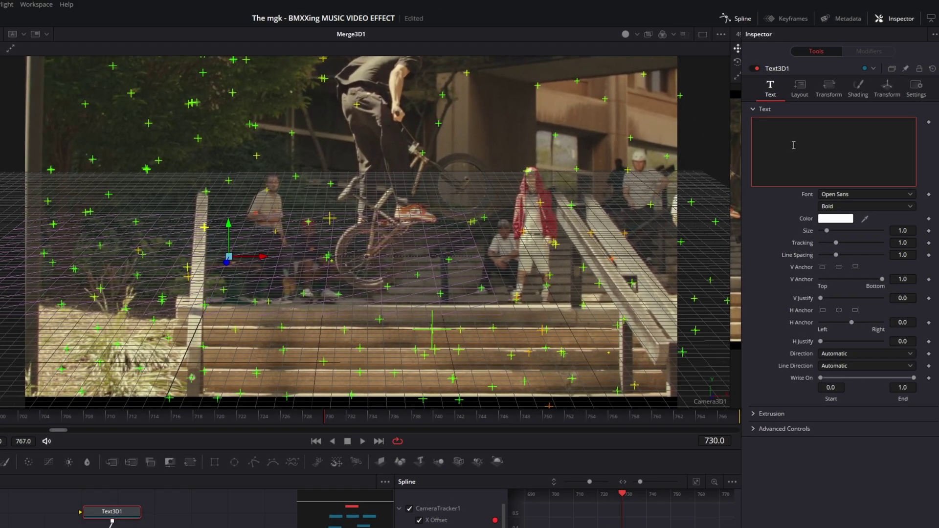
{"action": "type", "text": "SWAG"}
{"action": "left_click", "coordinate": [866, 194]}
{"action": "left_click", "coordinate": [853, 330]}
{"action": "left_click_drag", "start_coordinate": [826, 231], "coordinate": [853, 237]}
{"action": "left_click", "coordinate": [800, 89]}
{"action": "left_click_drag", "start_coordinate": [839, 133], "coordinate": [861, 133]}
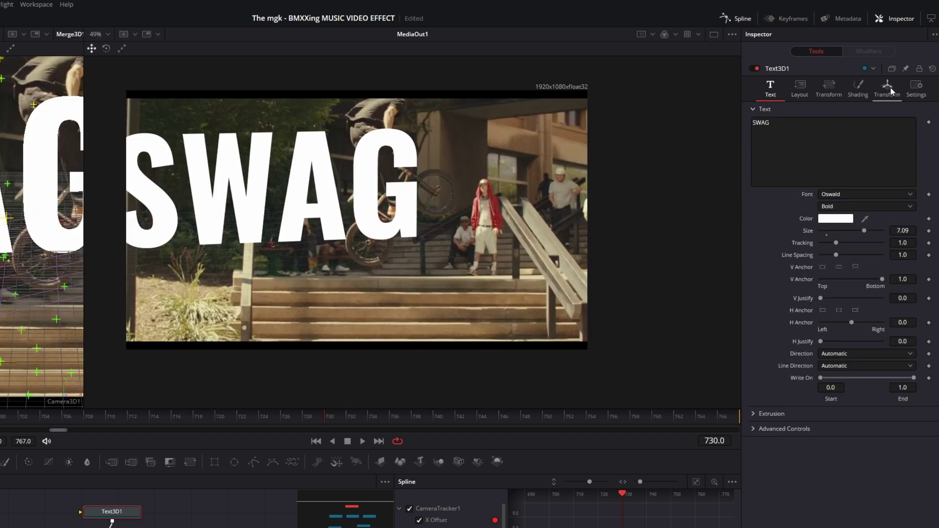
Paste the copied point position into the text's translation, and shift the text along X to centre it over the steps.
{"action": "left_click", "coordinate": [888, 89]}
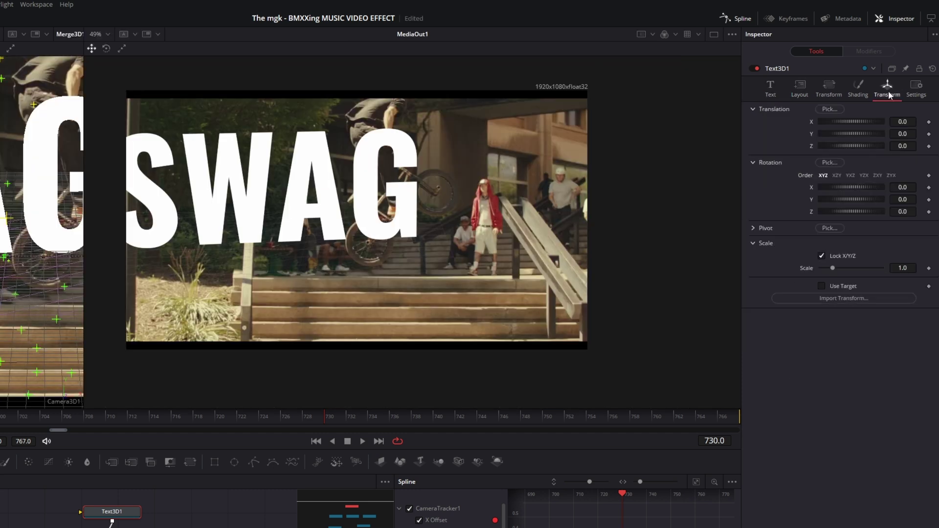
{"action": "right_click", "coordinate": [772, 109]}
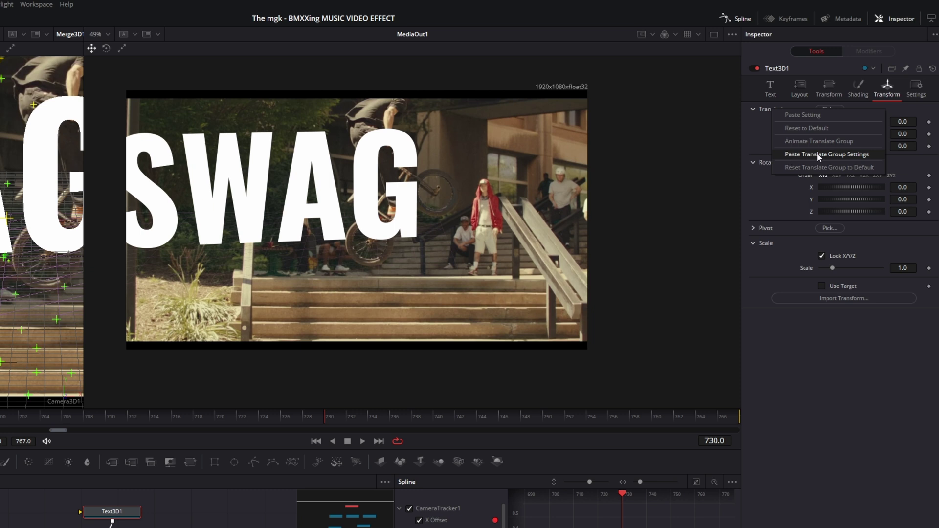
{"action": "left_click", "coordinate": [861, 154]}
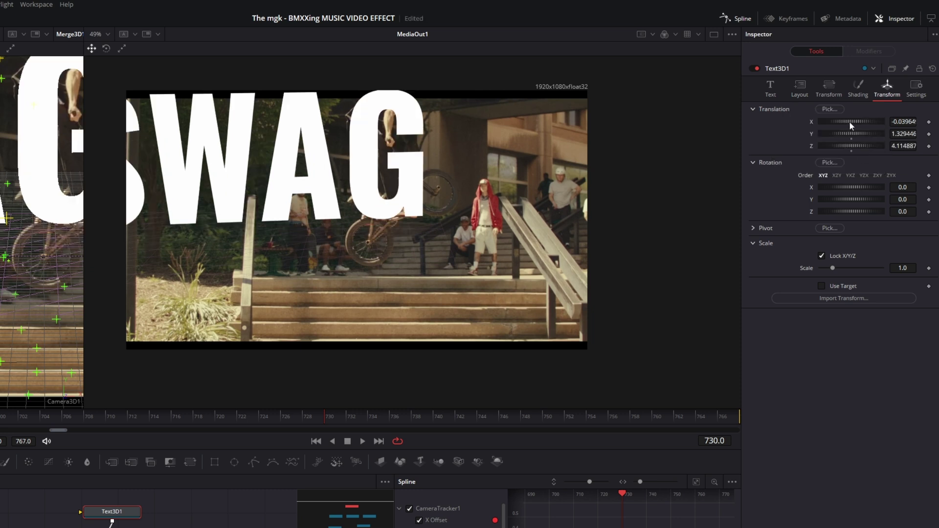
{"action": "mouse_move", "coordinate": [849, 122]}
{"action": "left_mouse_down"}
{"action": "mouse_move", "coordinate": [901, 130]}
{"action": "mouse_move", "coordinate": [861, 133]}
{"action": "left_mouse_up"}
{"action": "left_click_drag", "start_coordinate": [848, 122], "coordinate": [870, 135]}
{"action": "left_click_drag", "start_coordinate": [324, 417], "coordinate": [451, 430]}
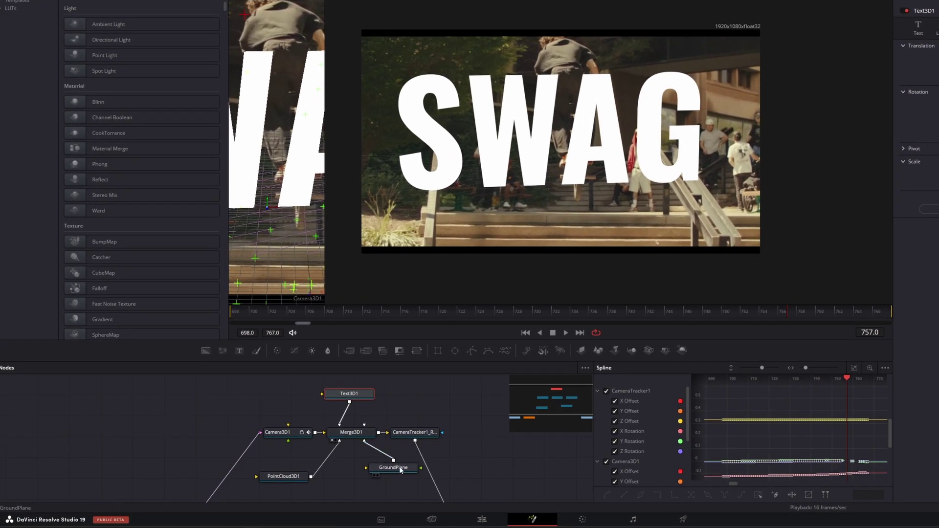
Disconnect GroundPlane from Merge3D1, and duplicate the BMX clip onto Video 2 directly above the original on the Edit page.
{"action": "left_click", "coordinate": [369, 447]}
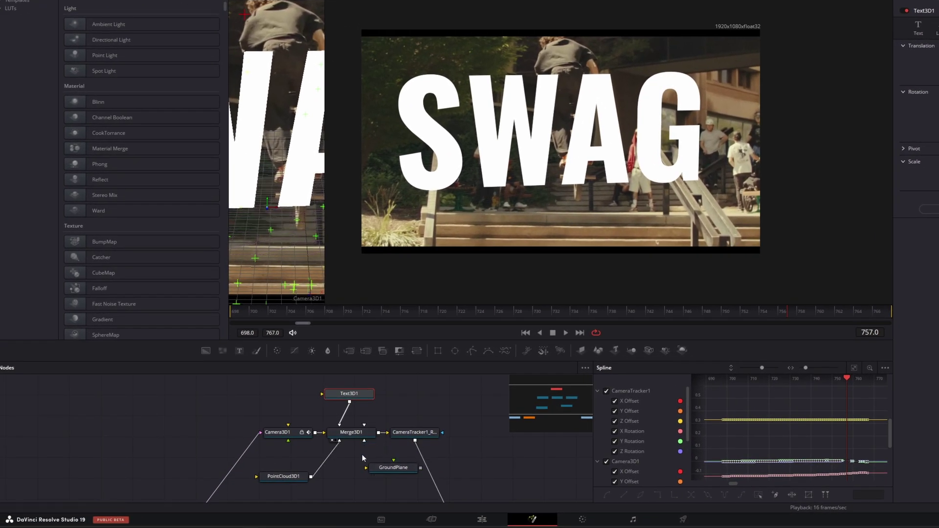
{"action": "left_click", "coordinate": [482, 519]}
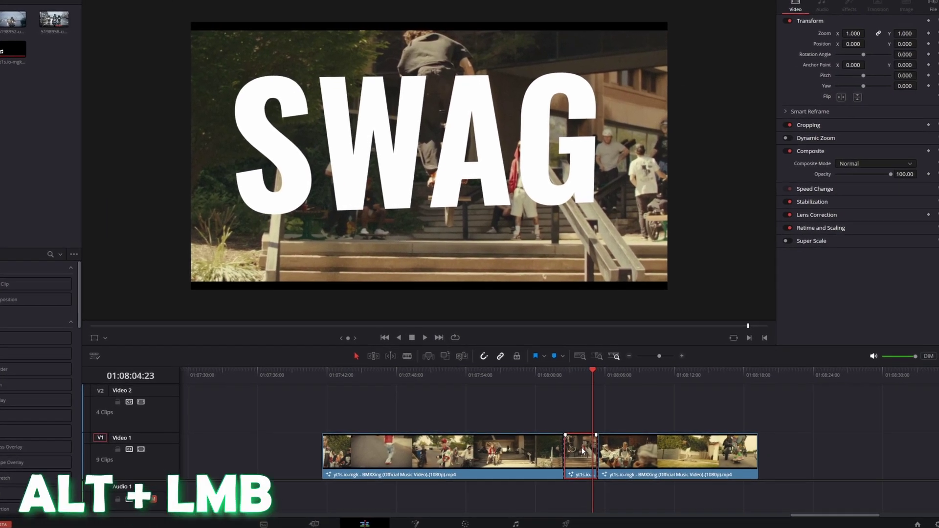
{"action": "left_click_drag", "start_coordinate": [581, 448], "coordinate": [583, 402], "text": "alt"}
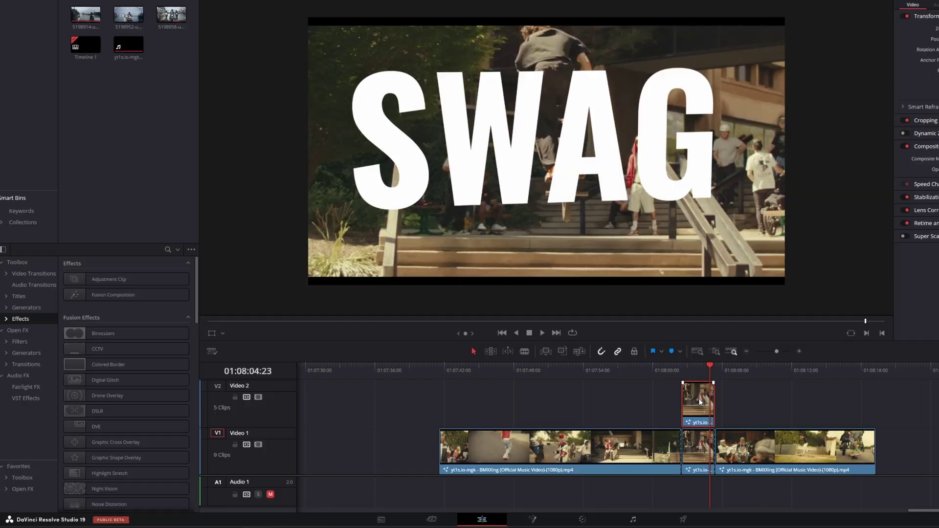
In the duplicate clip's Fusion composition, delete all tracking and 3D nodes and connect MediaIn1 straight to MediaOut1.
{"action": "left_click", "coordinate": [533, 519]}
{"action": "scroll", "coordinate": [507, 474], "scroll_direction": "down", "scroll_amount": 3}
{"action": "scroll", "coordinate": [380, 468], "scroll_direction": "down", "scroll_amount": 2}
{"action": "scroll", "coordinate": [307, 433], "scroll_direction": "up", "scroll_amount": 3}
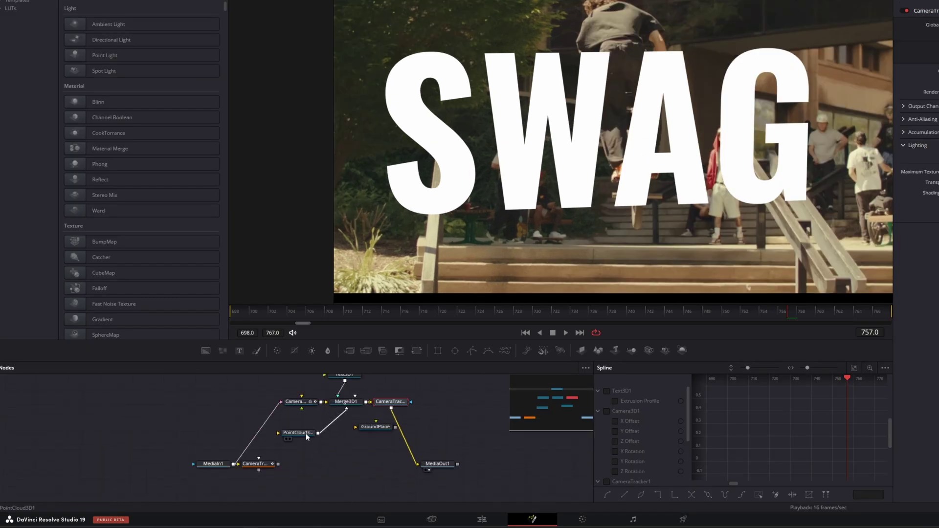
{"action": "left_click_drag", "start_coordinate": [264, 481], "coordinate": [411, 376]}
{"action": "key", "text": "Delete"}
{"action": "left_click_drag", "start_coordinate": [233, 464], "coordinate": [420, 464]}
Add a Magic Mask node between MediaIn1 and MediaOut1.
{"action": "scroll", "coordinate": [383, 475], "scroll_direction": "up", "scroll_amount": 3}
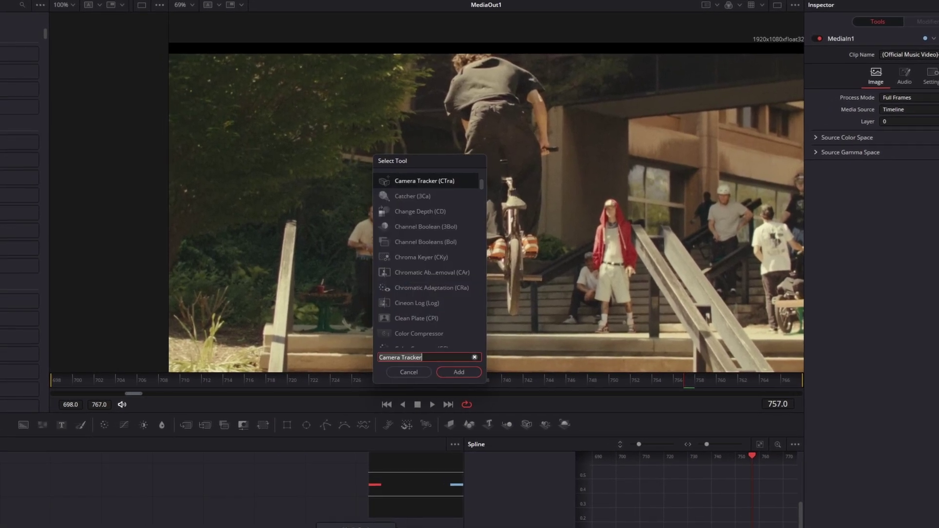
{"action": "type", "text": "magi"}
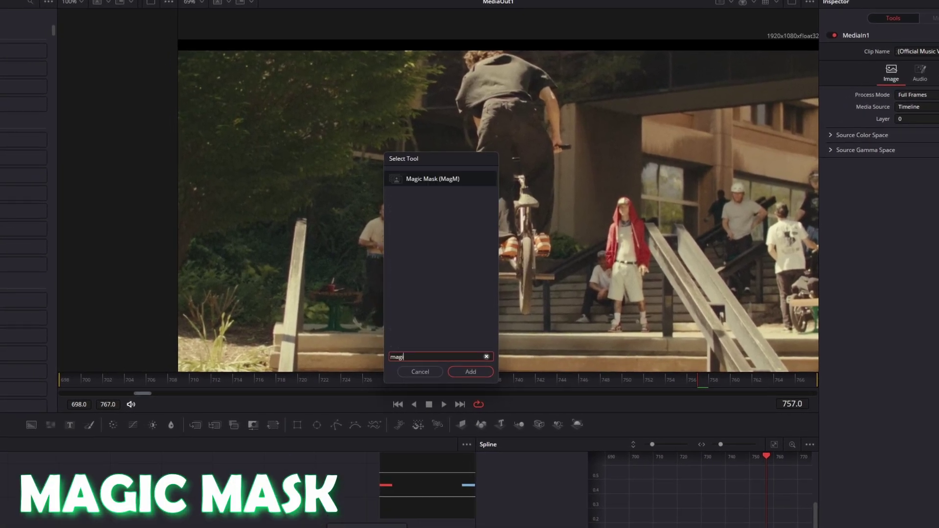
{"action": "key", "text": "Return"}
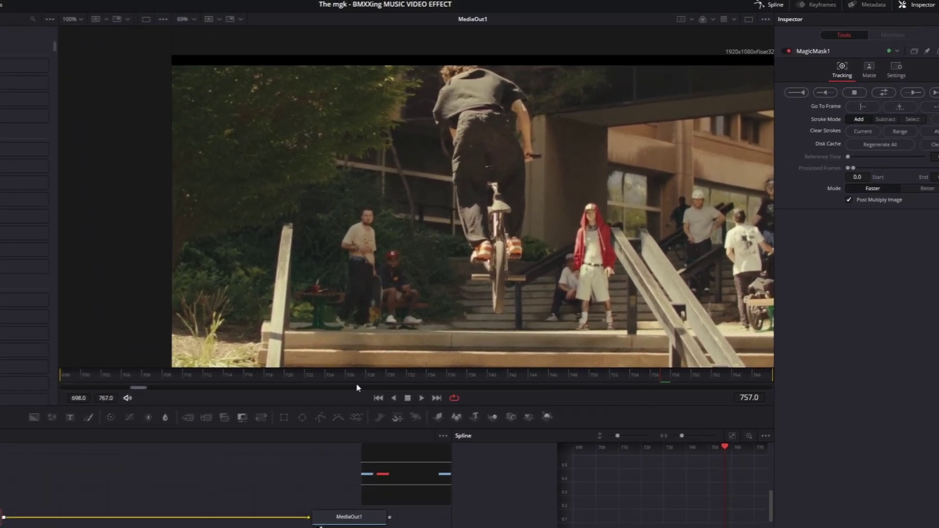
At frame 763, paint Magic Mask add strokes over the rider and bike and a subtract stroke on the background.
{"action": "left_click", "coordinate": [494, 313]}
{"action": "left_click_drag", "start_coordinate": [319, 397], "coordinate": [696, 395]}
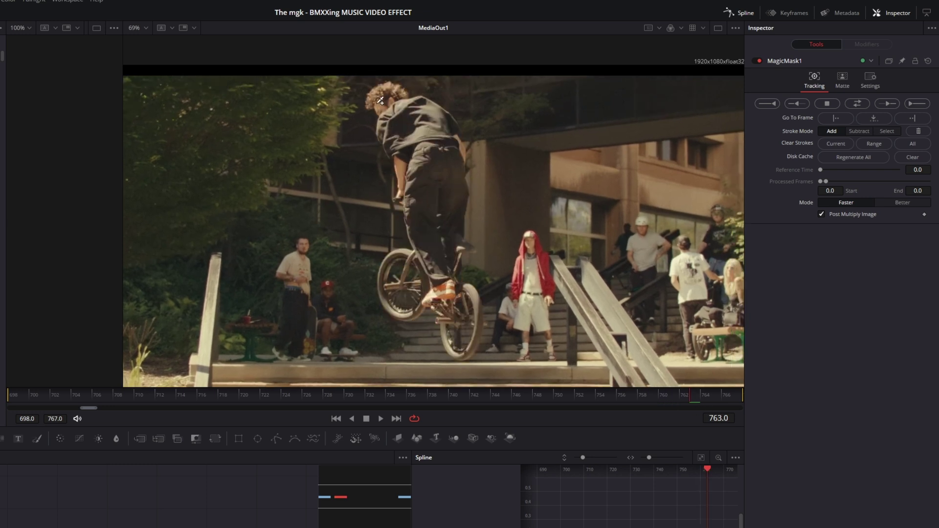
{"action": "left_click_drag", "start_coordinate": [373, 99], "coordinate": [467, 246]}
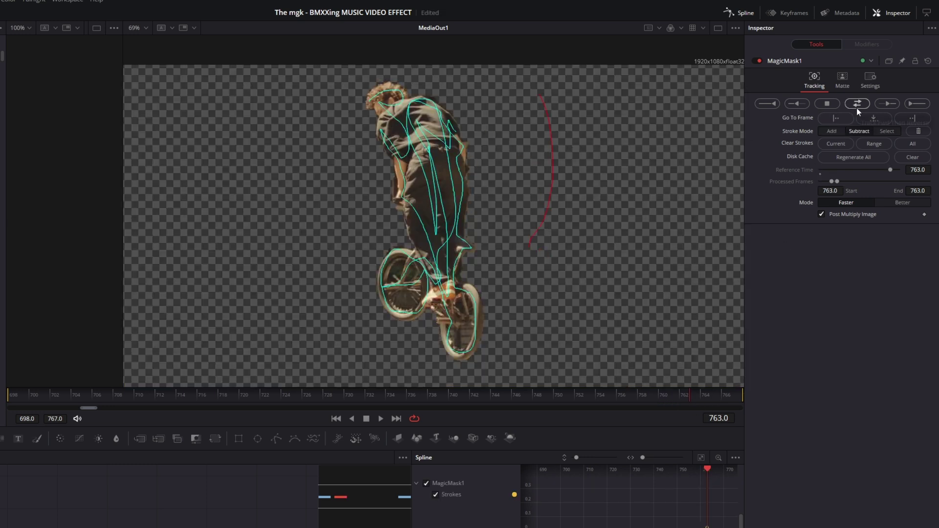
Track the Magic Mask in both directions across the clip, and add a slight blur to its matte.
{"action": "left_click", "coordinate": [857, 108]}
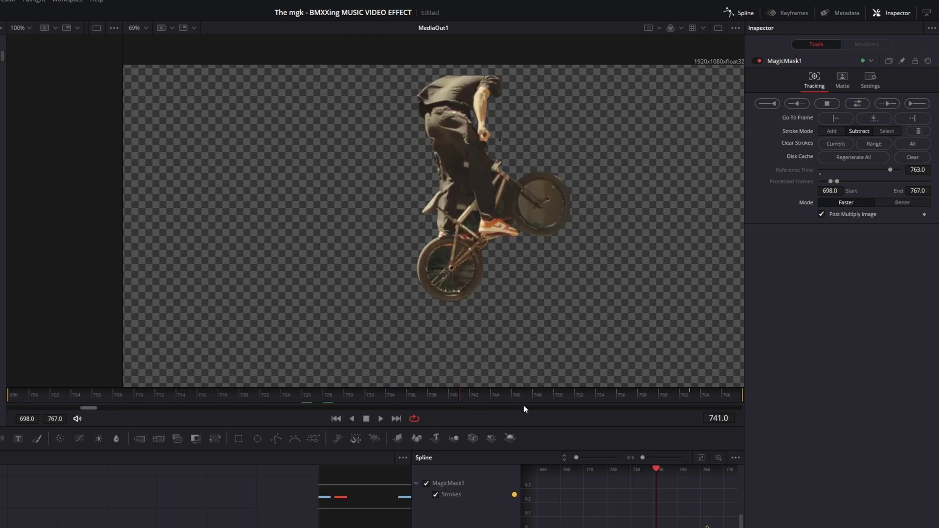
{"action": "left_click", "coordinate": [843, 82]}
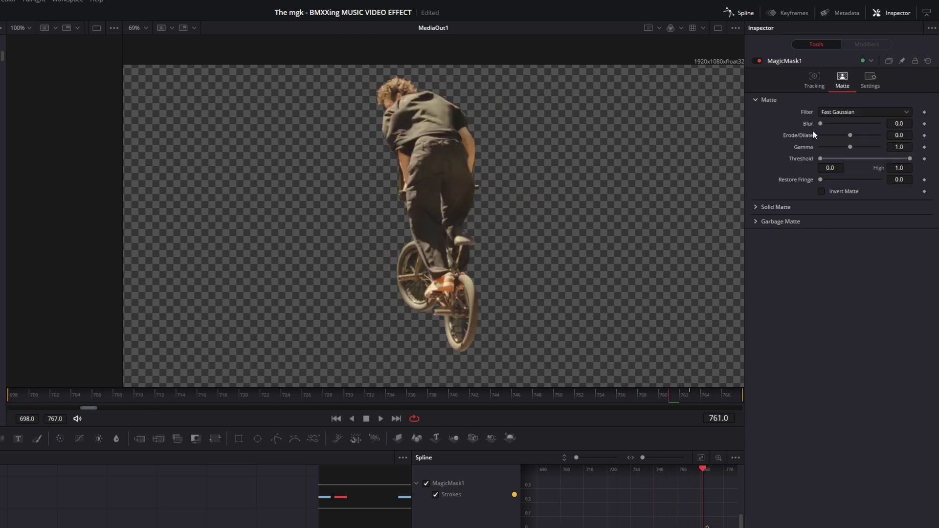
{"action": "left_click_drag", "start_coordinate": [822, 126], "coordinate": [828, 130]}
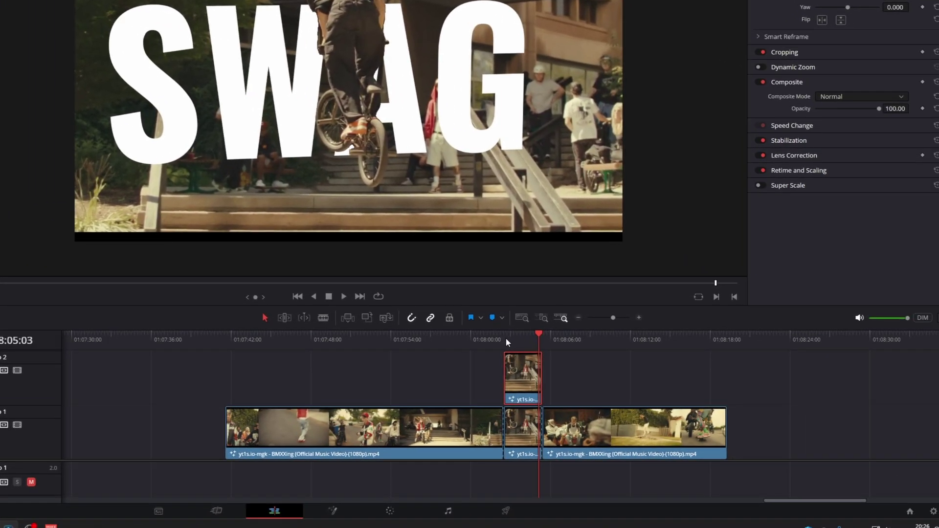
On the Edit page, set the Video 2 clip's opacity to 0.00 and keyframe it at 01:08:03:14.
{"action": "left_click", "coordinate": [627, 348]}
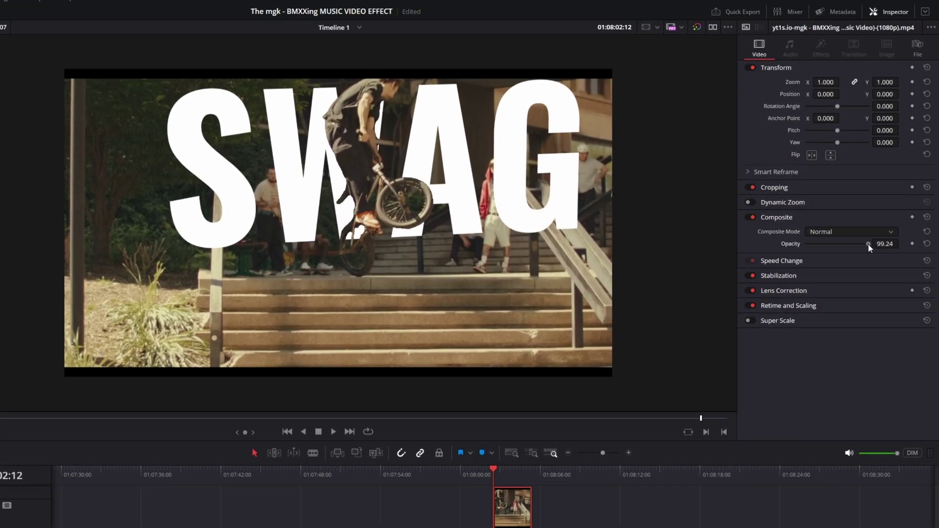
{"action": "left_click_drag", "start_coordinate": [868, 244], "coordinate": [682, 250]}
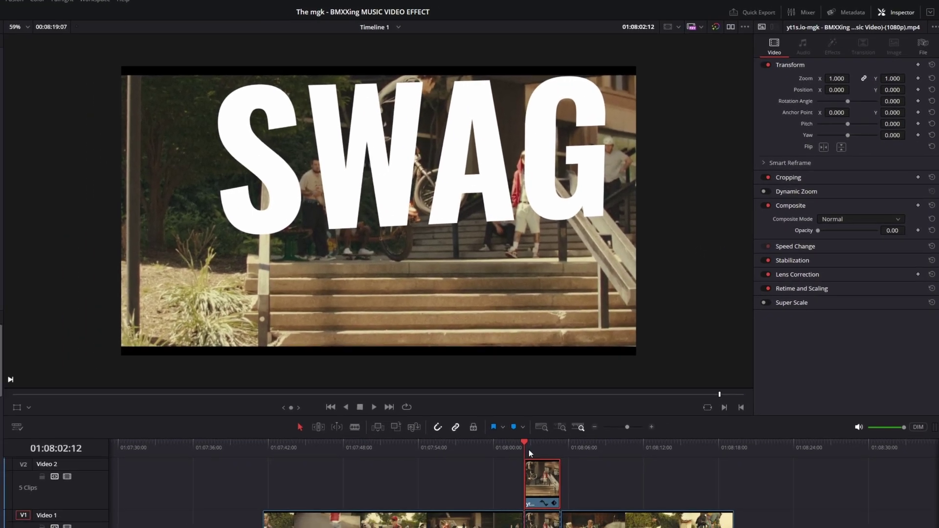
{"action": "left_click", "coordinate": [528, 459]}
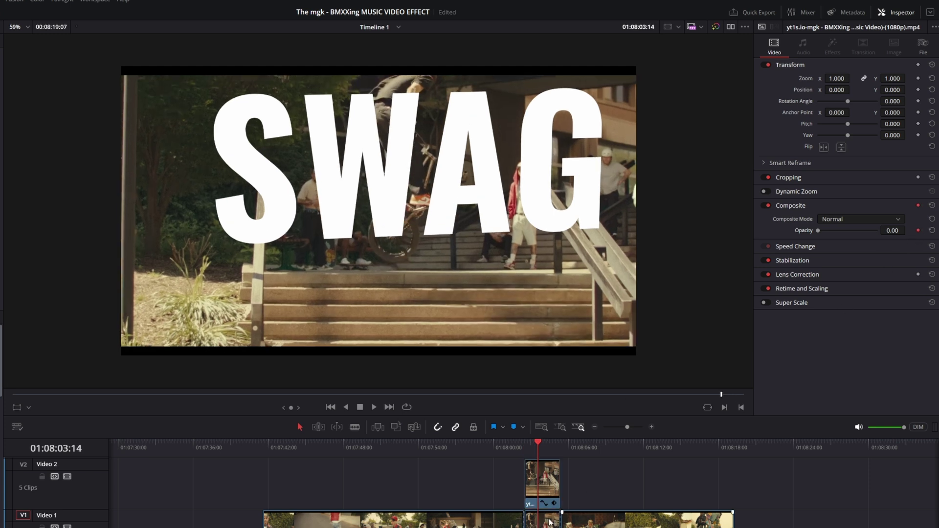
Move four frames forward to 01:08:03:18 and raise the Video 2 clip's opacity to its maximum.
{"action": "key", "text": "Right"}
{"action": "key", "text": "Right"}
{"action": "key", "text": "Right"}
{"action": "key", "text": "Right"}
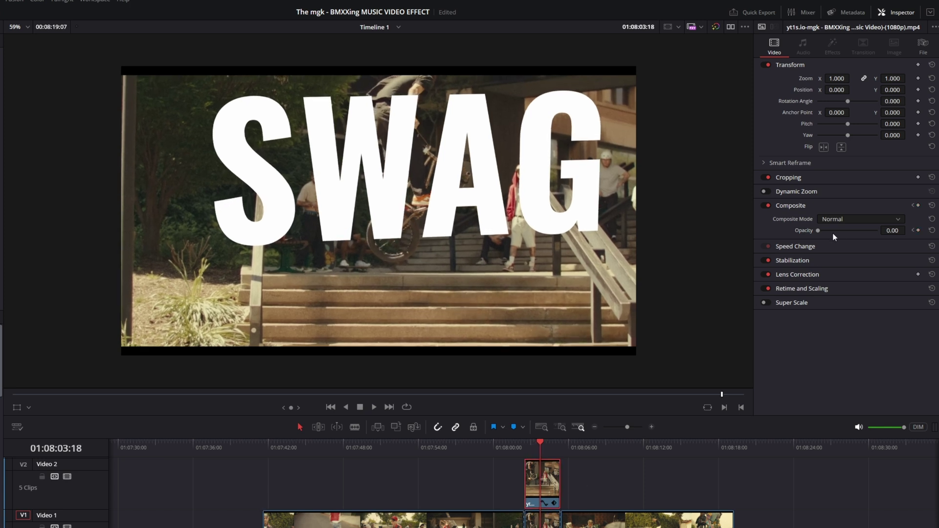
{"action": "left_click_drag", "start_coordinate": [819, 230], "coordinate": [935, 230]}
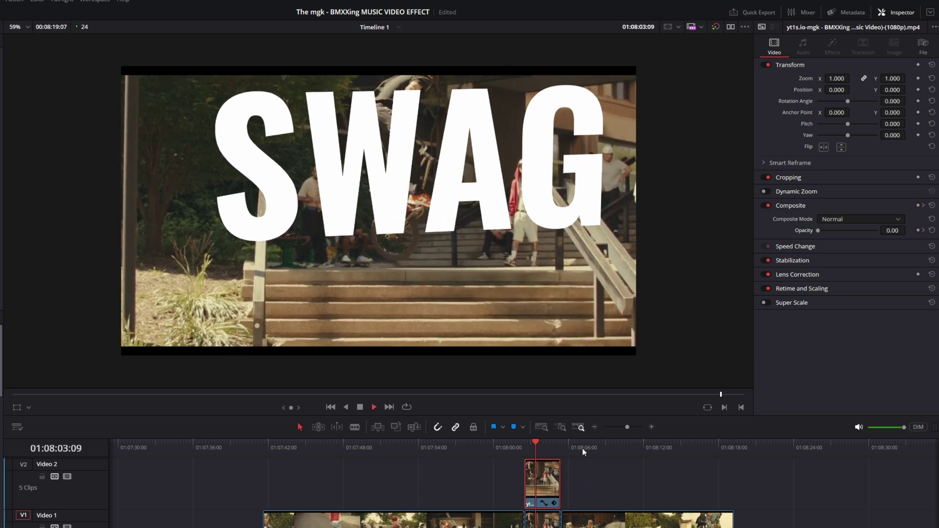